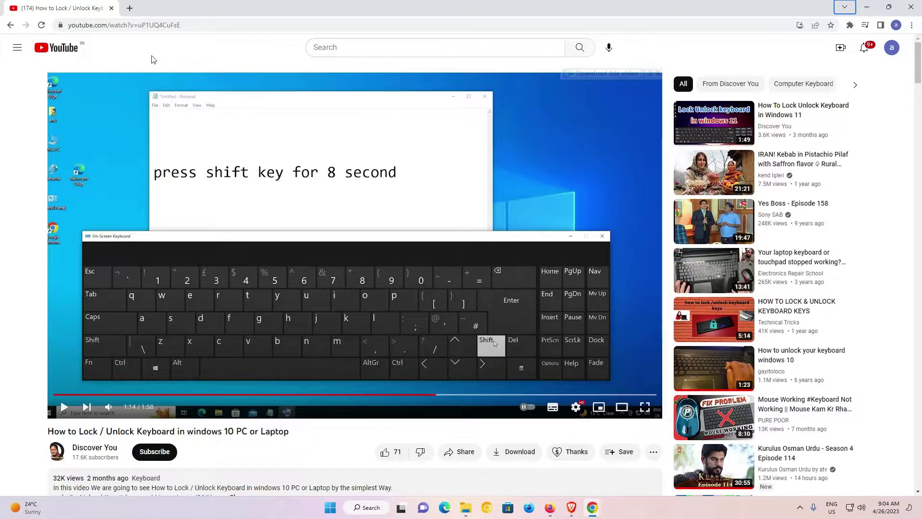
Step: Scroll down the watch page and load more recommended videos at the end of the list
scroll(197, 365, down, 15)
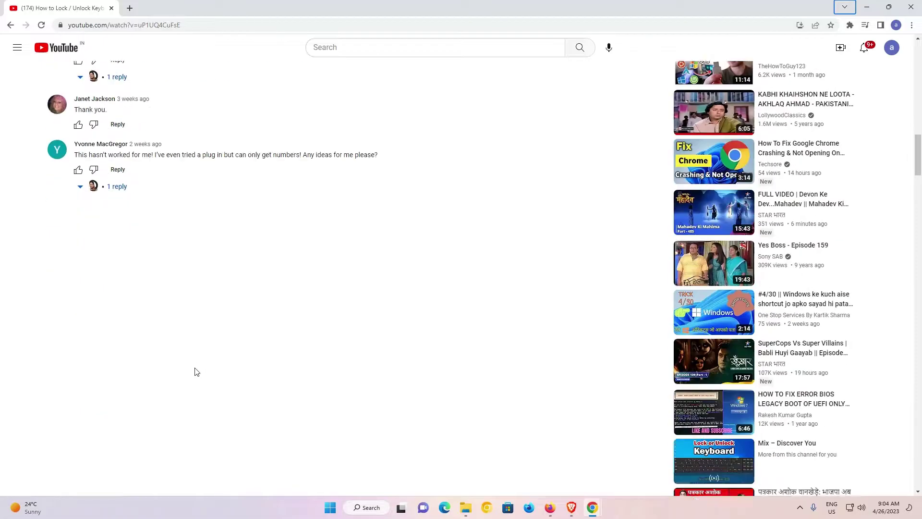
drag(919, 197, 918, 70)
click(919, 483)
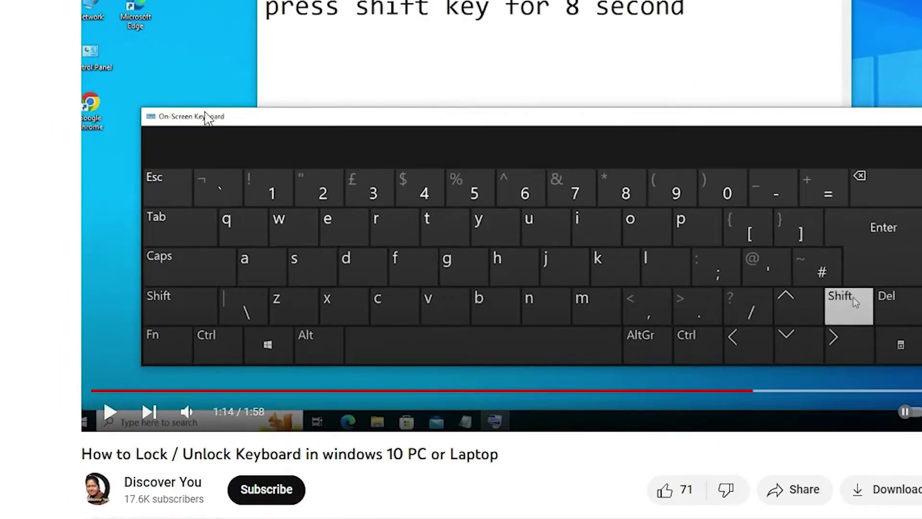
right_click(45, 143)
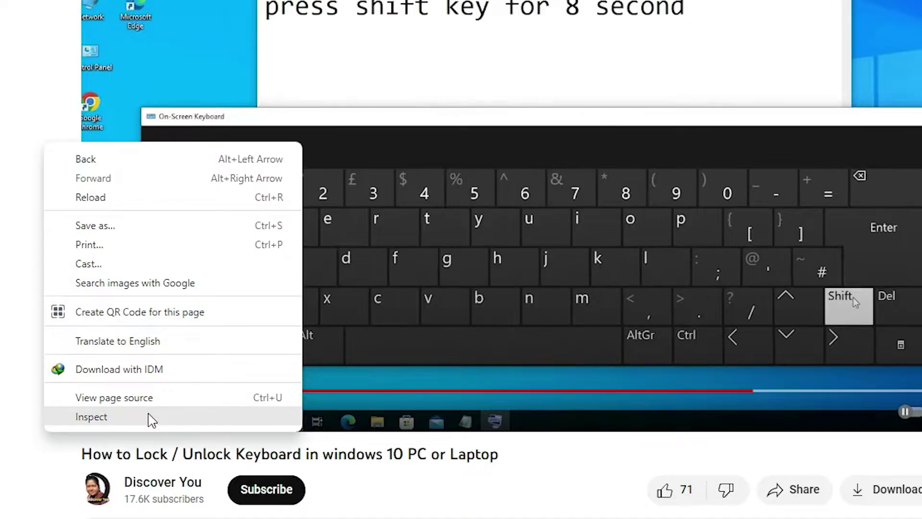
click(129, 421)
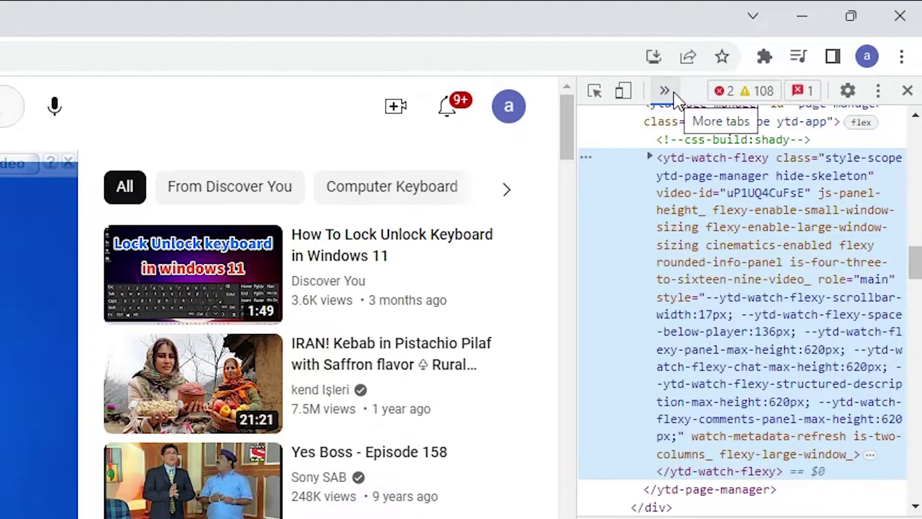
click(675, 97)
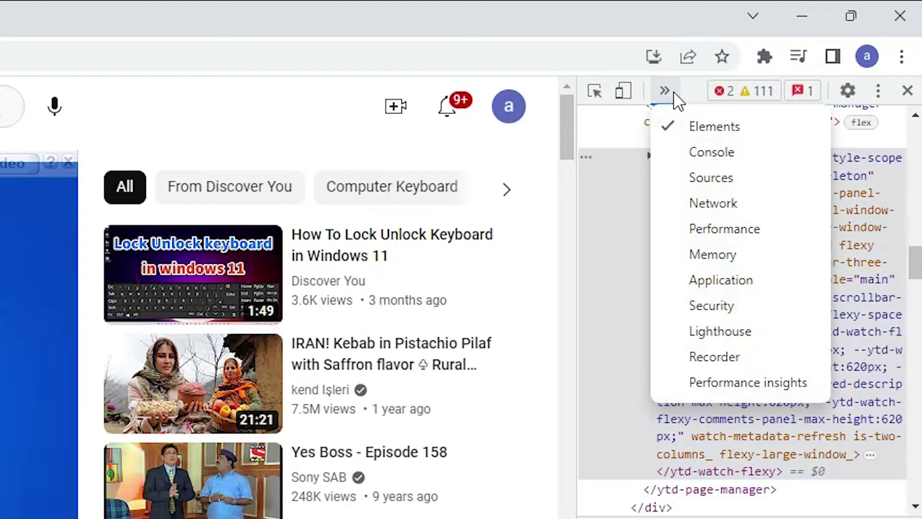
click(732, 207)
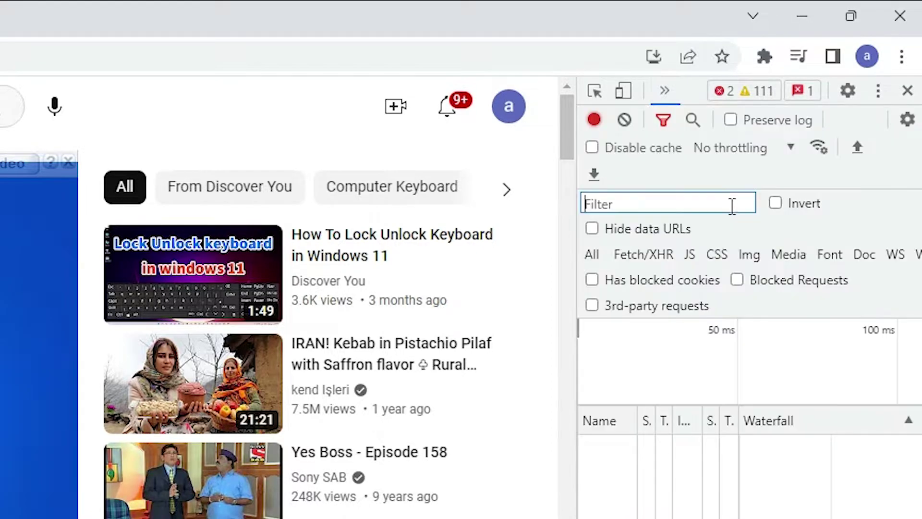
click(906, 91)
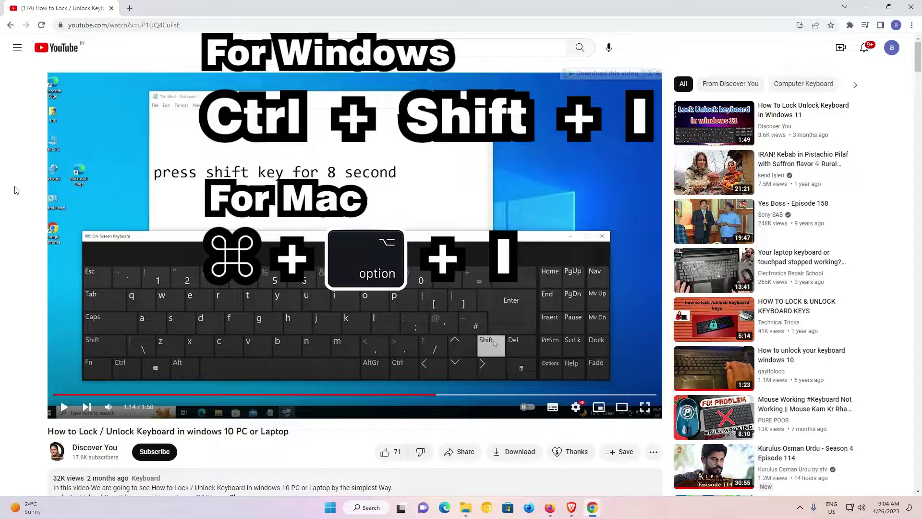
Step: Reopen Chrome DevTools beside the YouTube page and bring up its Run Command menu
key(ctrl+shift+i)
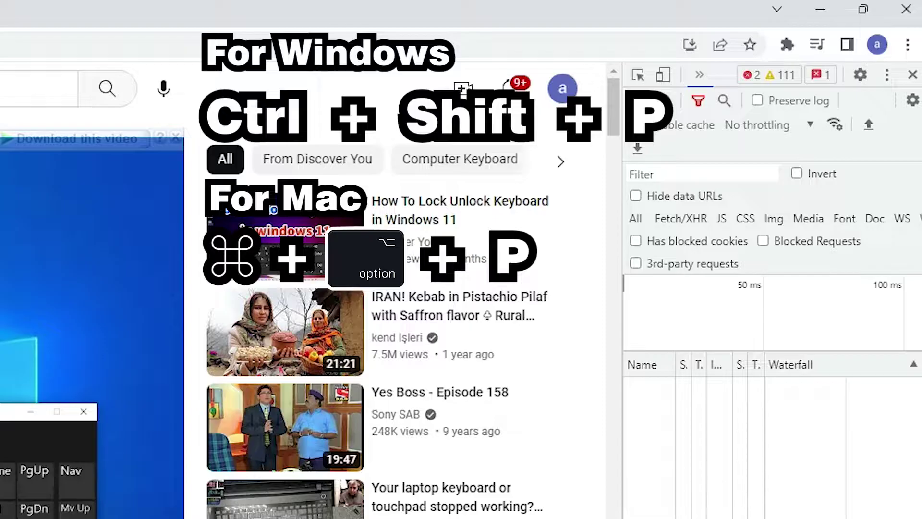
key(ctrl+shift+p)
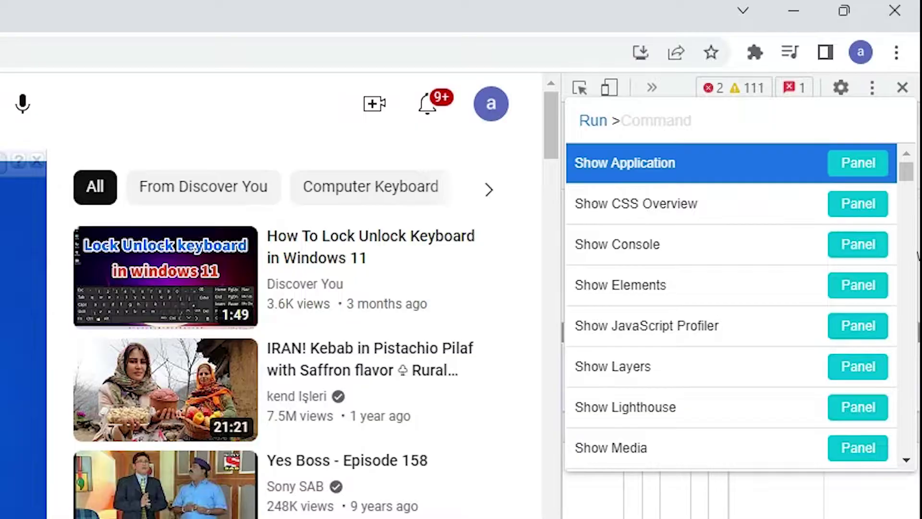
Step: Filter the Command Menu by 'screens' and run 'Capture full size screenshot'
text(scr)
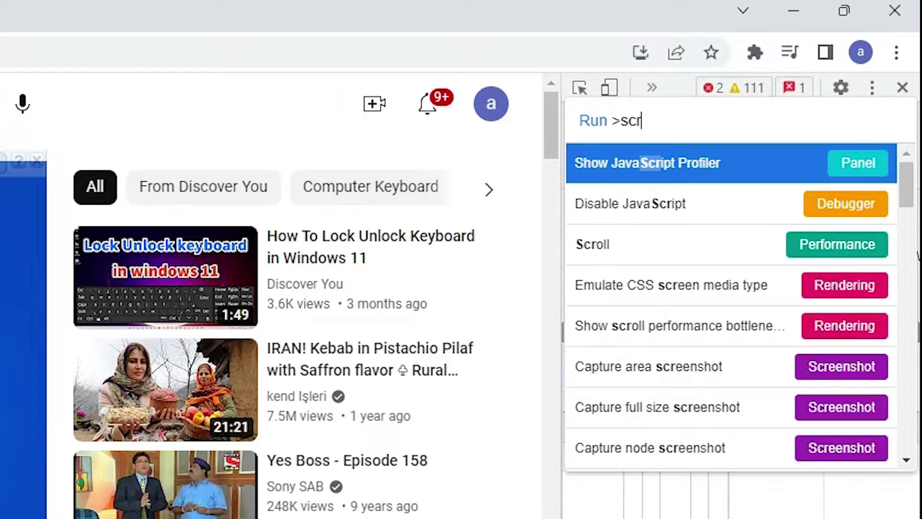
text(een)
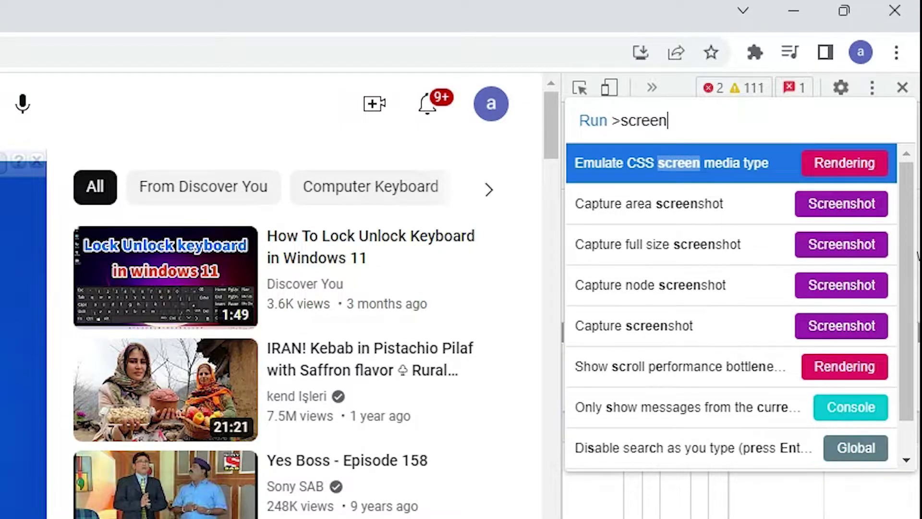
text(s)
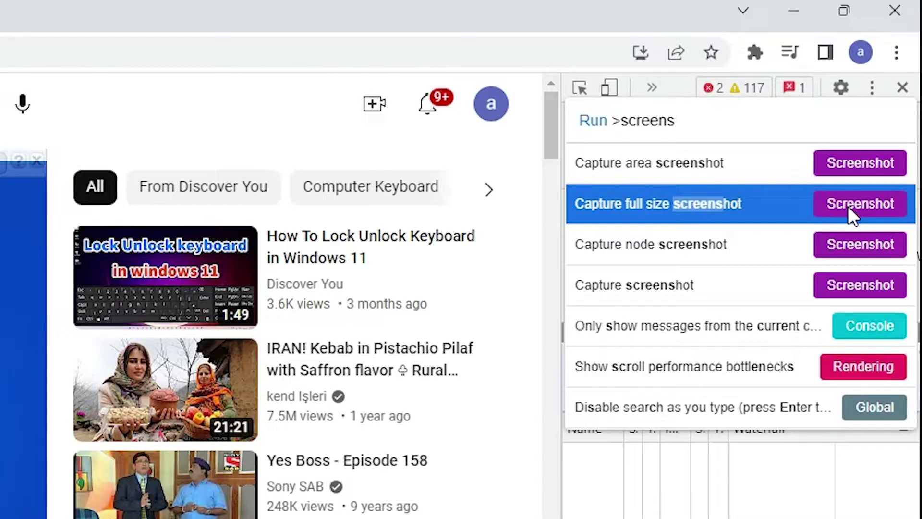
click(849, 206)
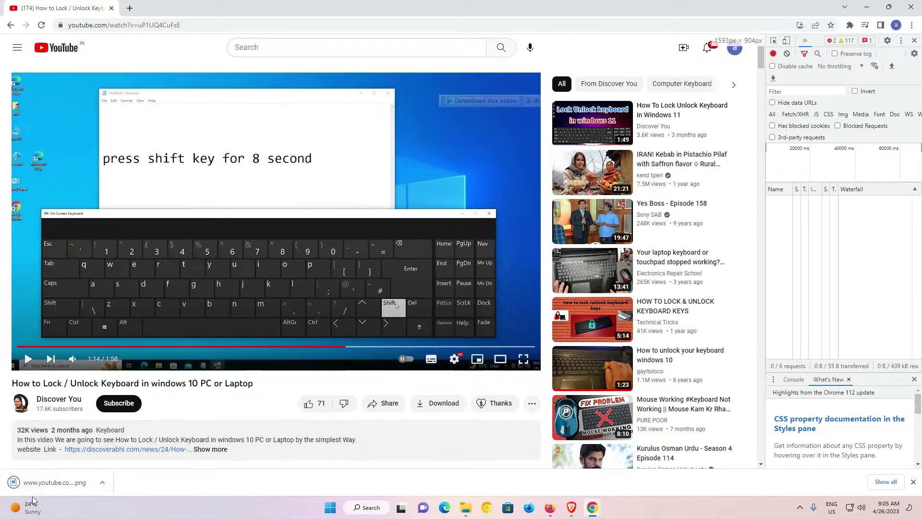
click(885, 481)
click(368, 139)
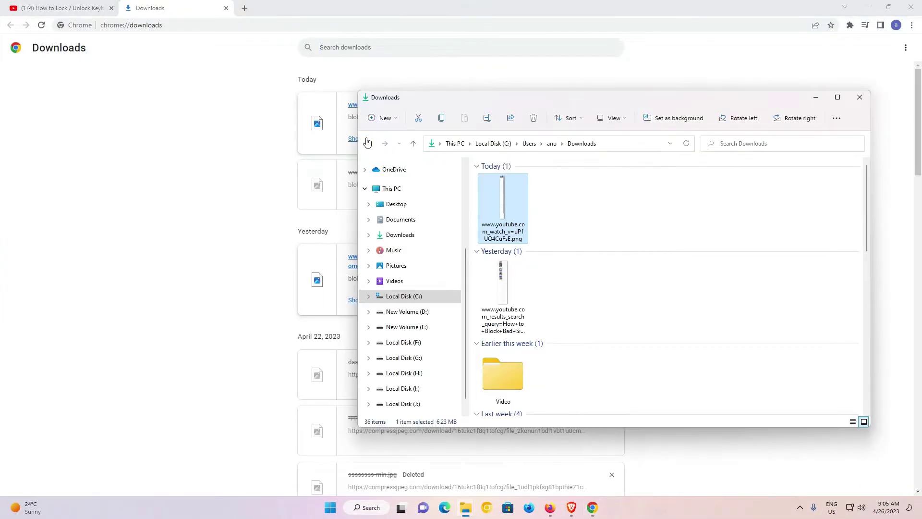
click(867, 7)
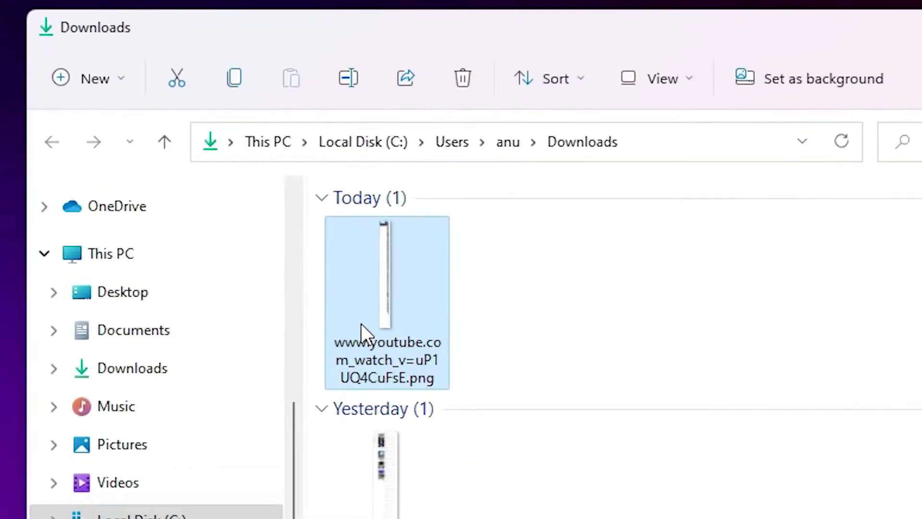
double_click(500, 221)
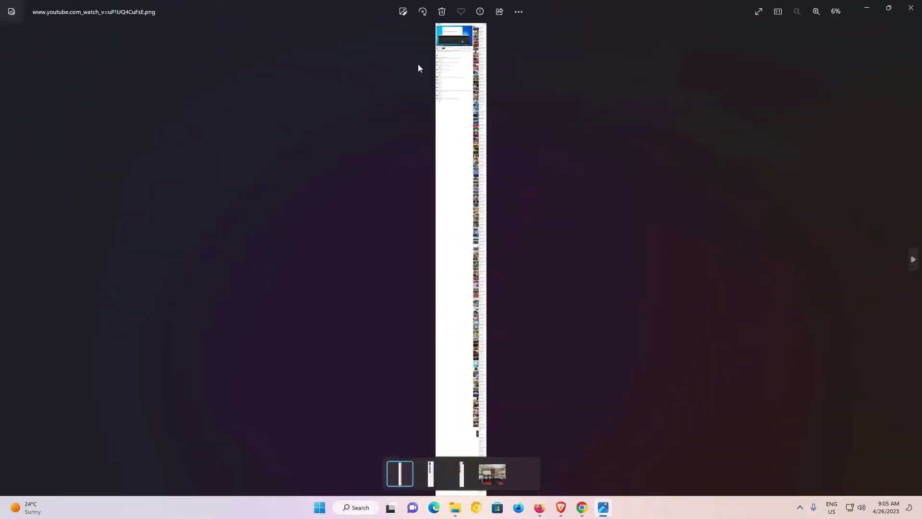
Step: Zoom the screenshot in Photos step by step from 72% up to 100%
click(815, 12)
click(815, 13)
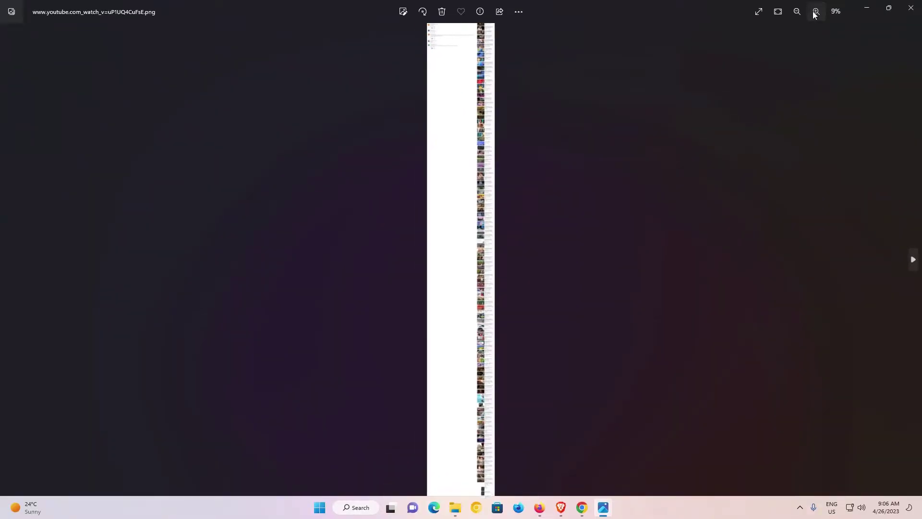
click(816, 12)
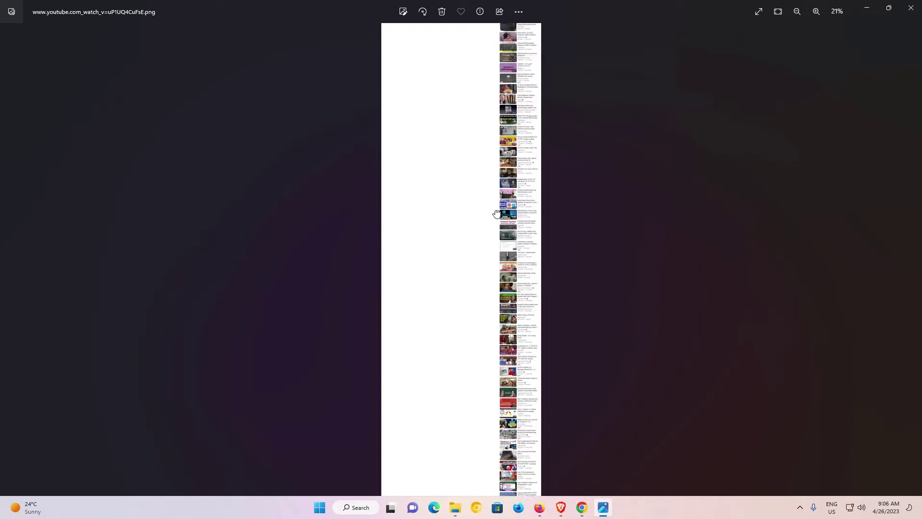
click(816, 11)
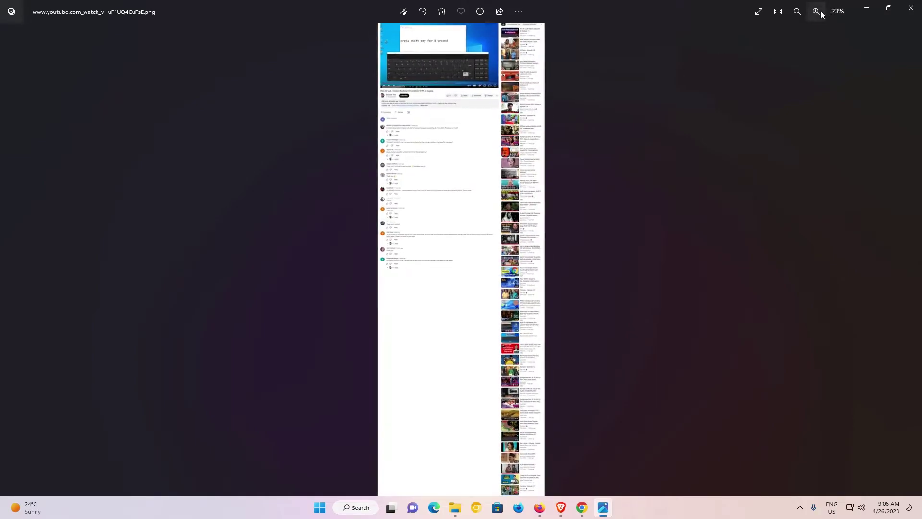
click(817, 11)
scroll(601, 74, up, 5)
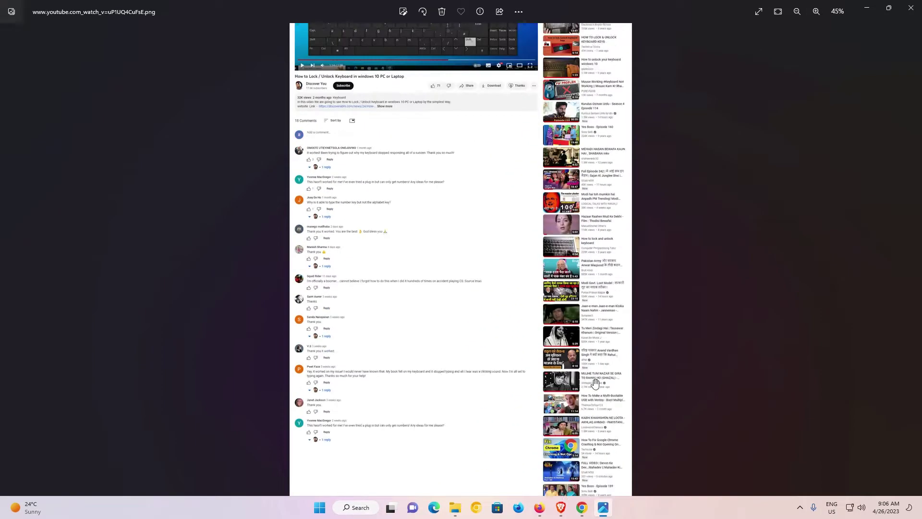
click(817, 11)
click(818, 11)
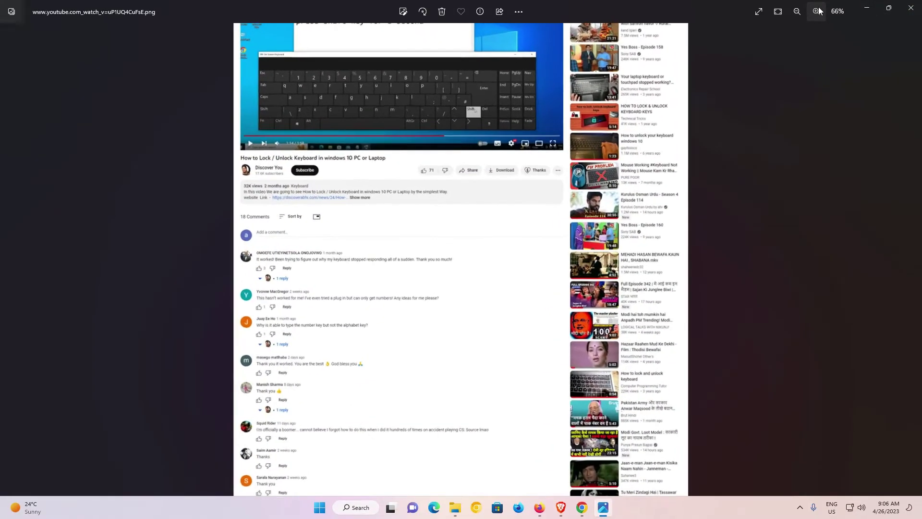
scroll(864, 57, up, 4)
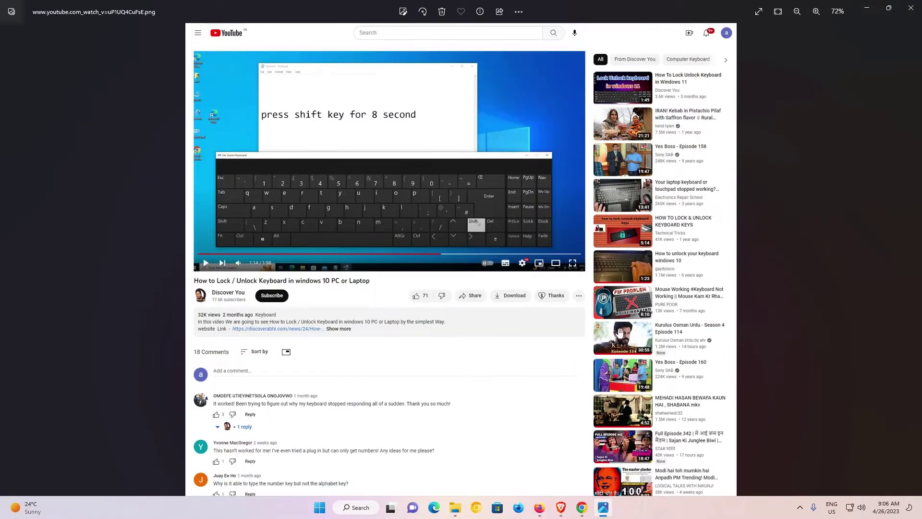
click(817, 11)
Step: Pan over the enlarged comments and recommendations back up to the page header
scroll(632, 400, down, 5)
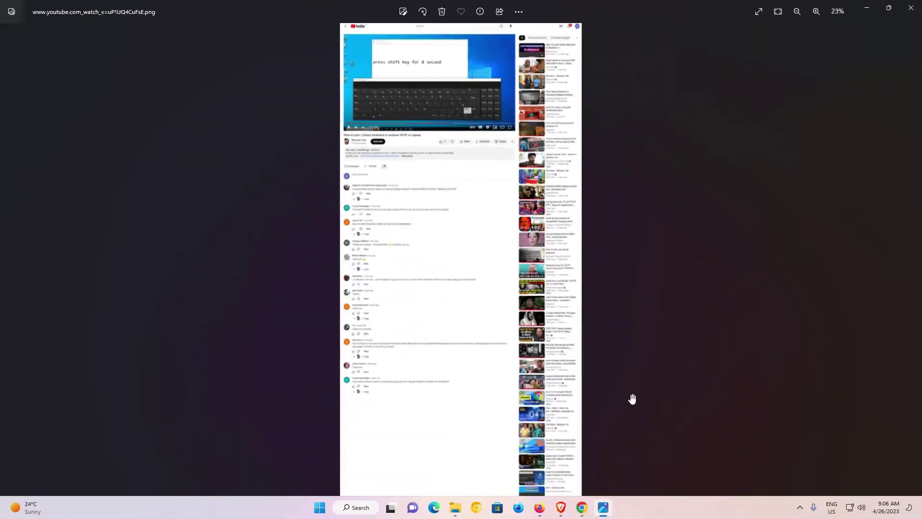
scroll(497, 346, up, 4)
scroll(564, 199, up, 8)
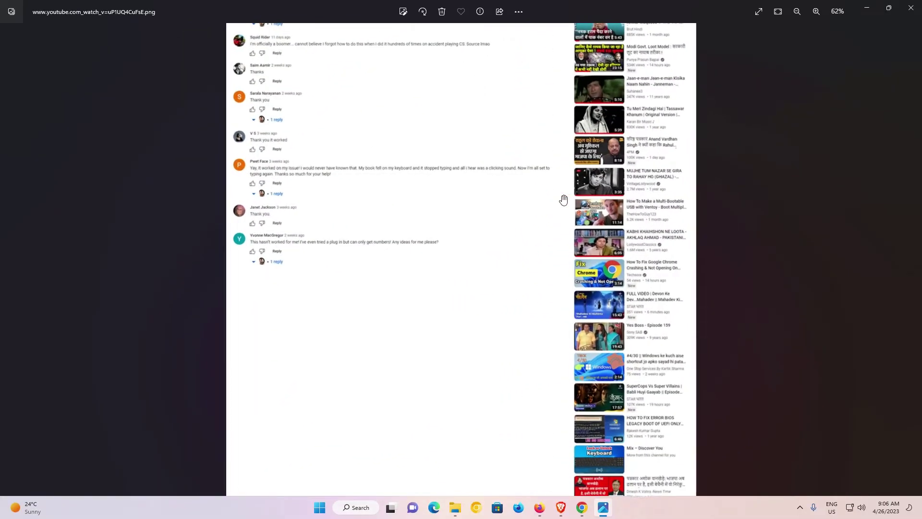
scroll(608, 347, down, 10)
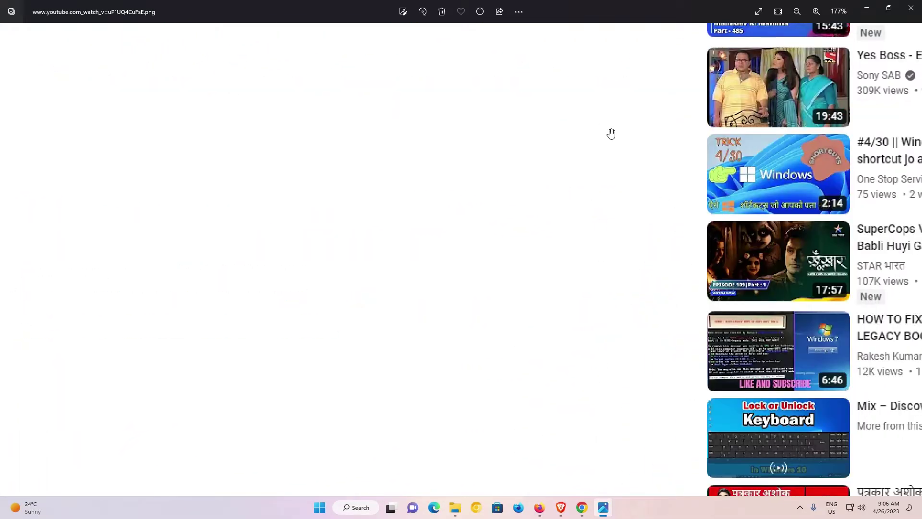
scroll(554, 348, left, 10)
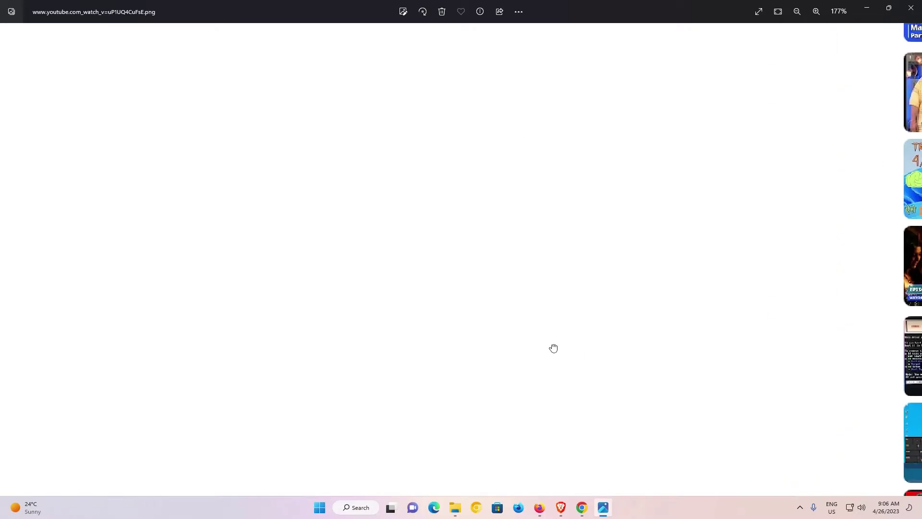
scroll(577, 161, up, 8)
scroll(547, 322, up, 10)
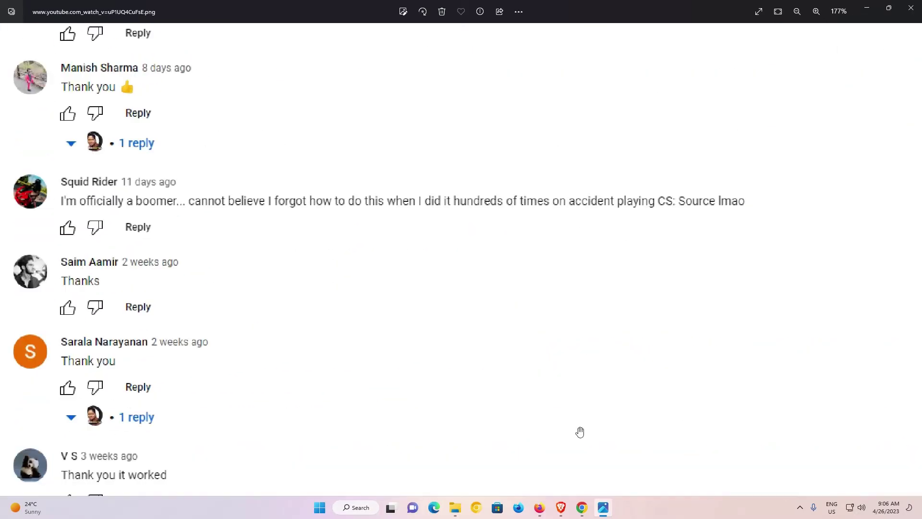
scroll(625, 279, up, 15)
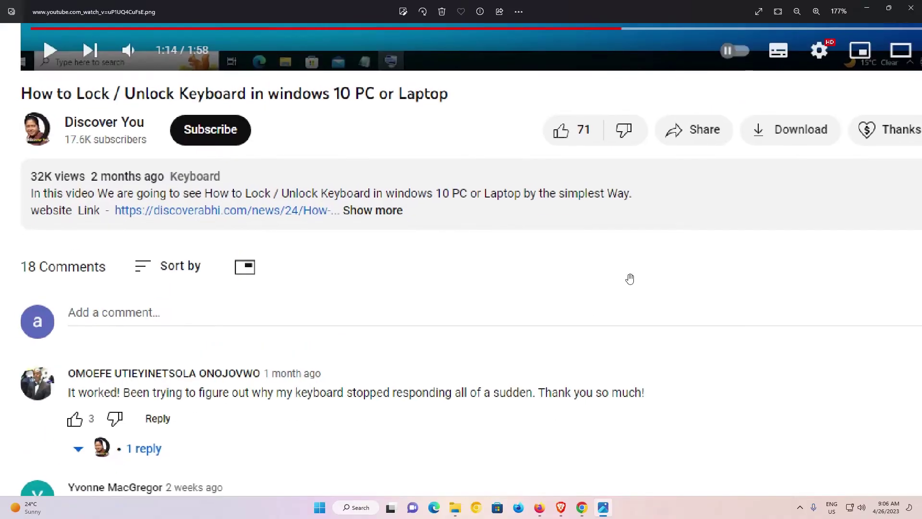
scroll(623, 141, up, 3)
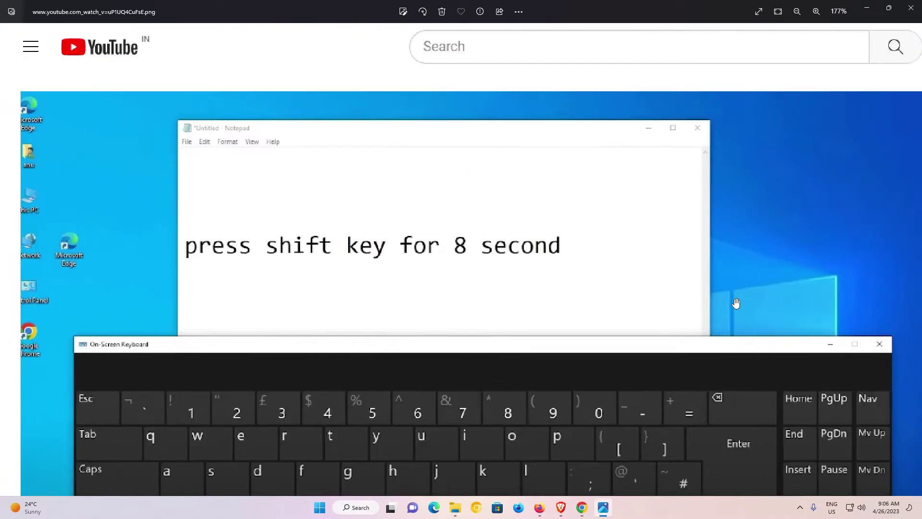